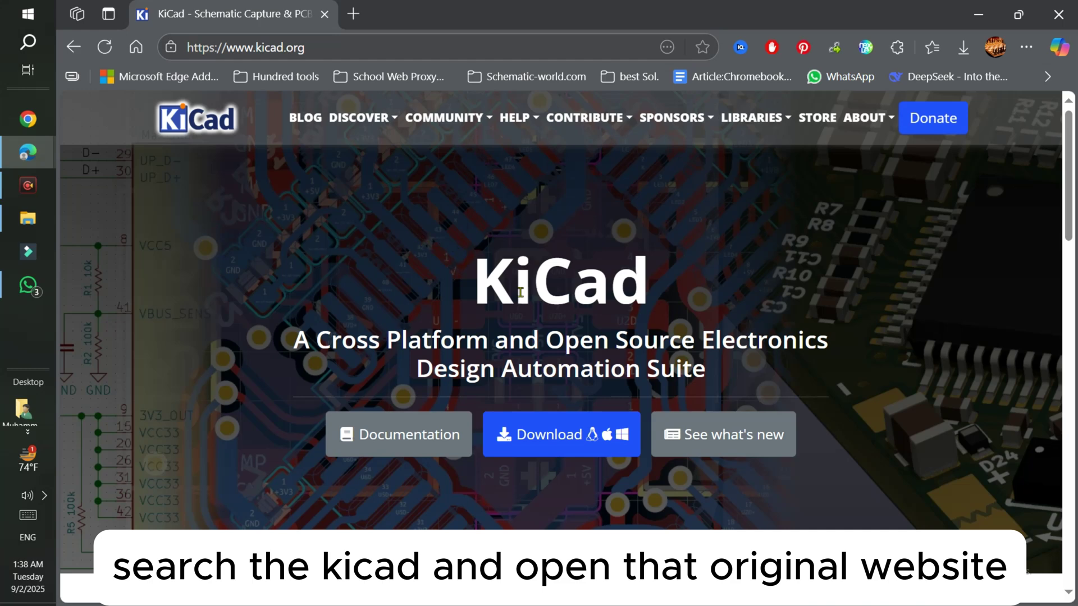
- Go from kicad.org's Download page to the Windows downloads listing for KiCad 9.0.4
{"action": "left_click", "coordinate": [541, 447]}
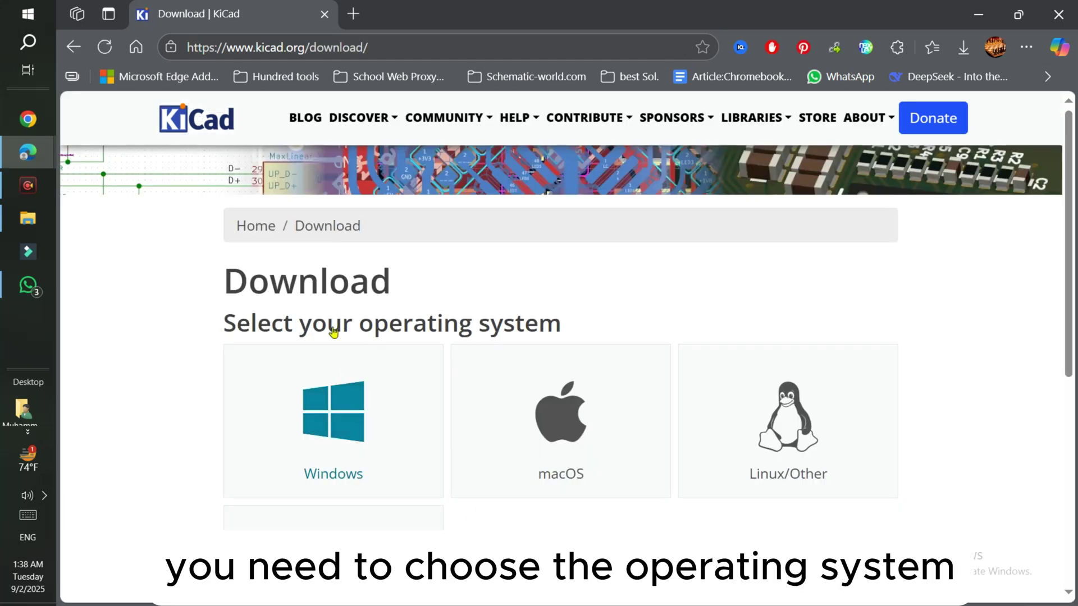
{"action": "scroll", "coordinate": [469, 368], "scroll_direction": "down", "scroll_amount": 1}
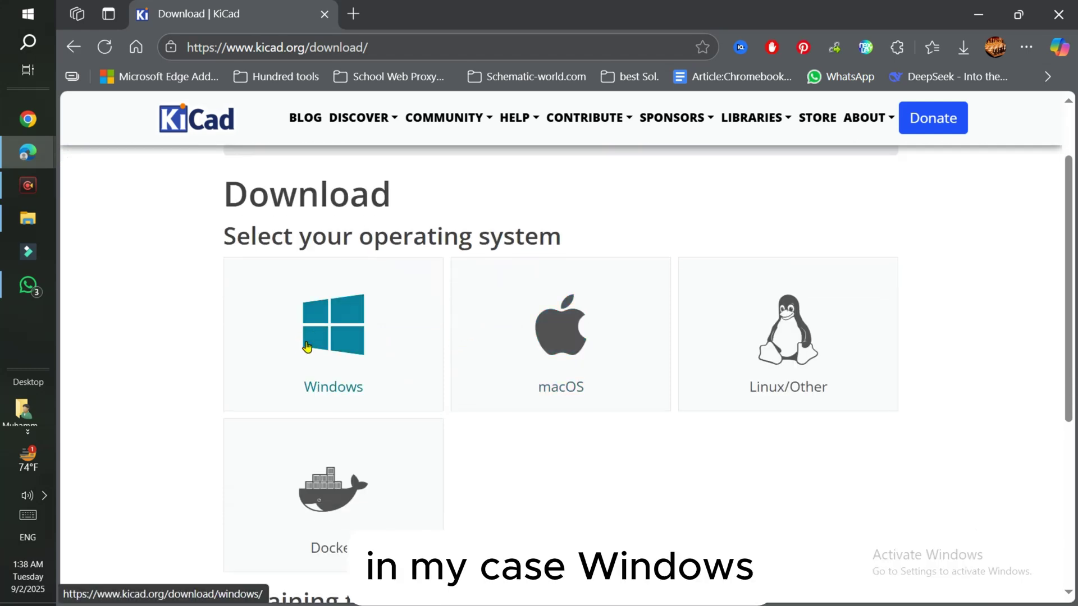
{"action": "left_click", "coordinate": [337, 349]}
{"action": "scroll", "coordinate": [333, 315], "scroll_direction": "down", "scroll_amount": 2}
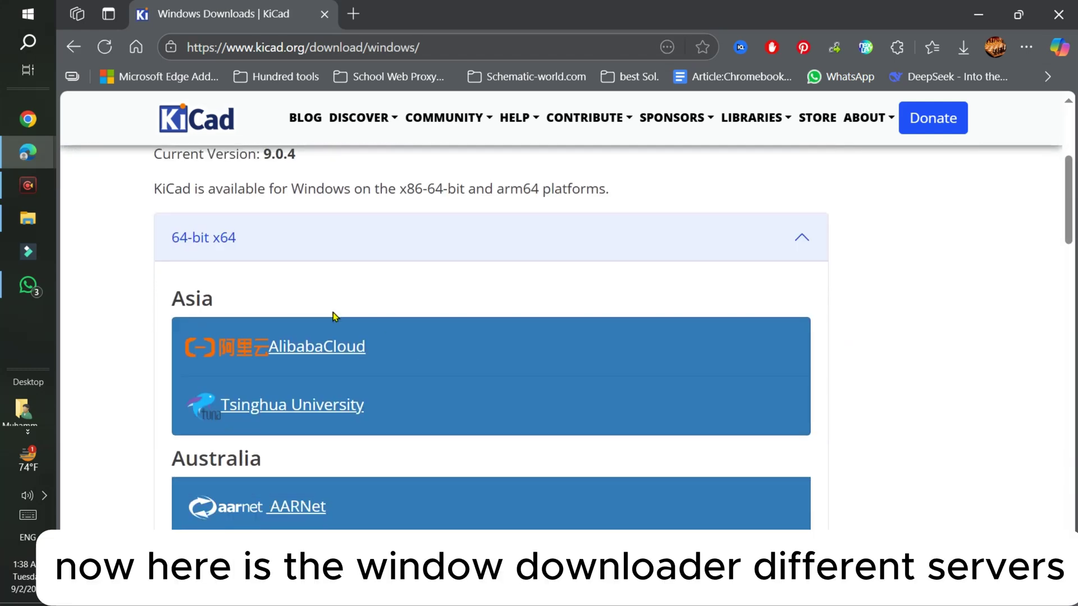
{"action": "scroll", "coordinate": [333, 316], "scroll_direction": "up", "scroll_amount": 3}
{"action": "scroll", "coordinate": [493, 386], "scroll_direction": "down", "scroll_amount": 3}
{"action": "scroll", "coordinate": [403, 370], "scroll_direction": "down", "scroll_amount": 1}
{"action": "scroll", "coordinate": [405, 372], "scroll_direction": "down", "scroll_amount": 9}
{"action": "scroll", "coordinate": [294, 345], "scroll_direction": "down", "scroll_amount": 2}
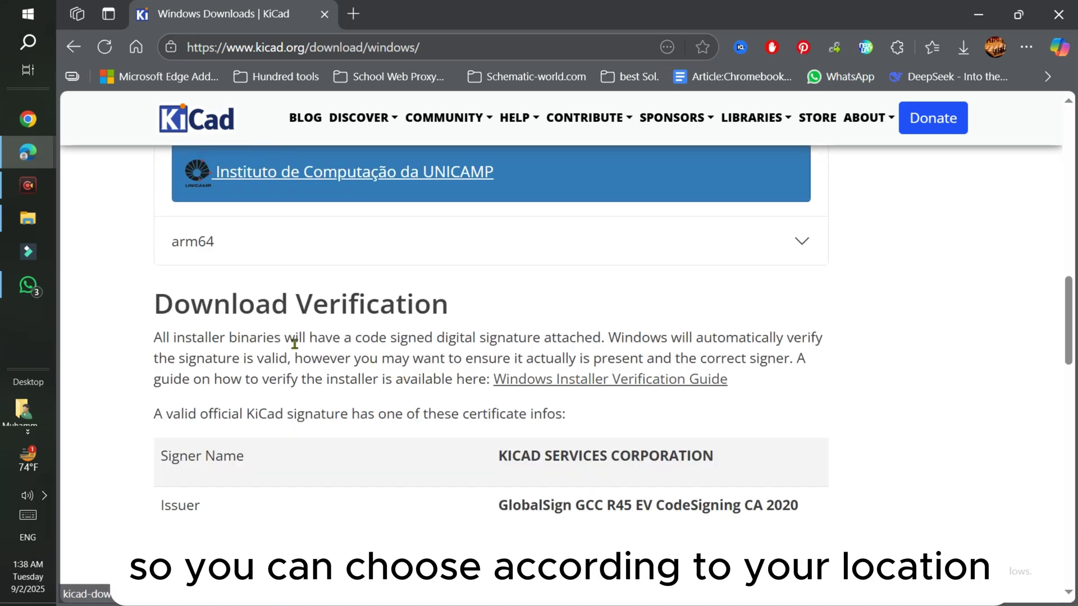
{"action": "scroll", "coordinate": [301, 347], "scroll_direction": "up", "scroll_amount": 3}
{"action": "scroll", "coordinate": [277, 416], "scroll_direction": "up", "scroll_amount": 1}
{"action": "scroll", "coordinate": [266, 400], "scroll_direction": "up", "scroll_amount": 5}
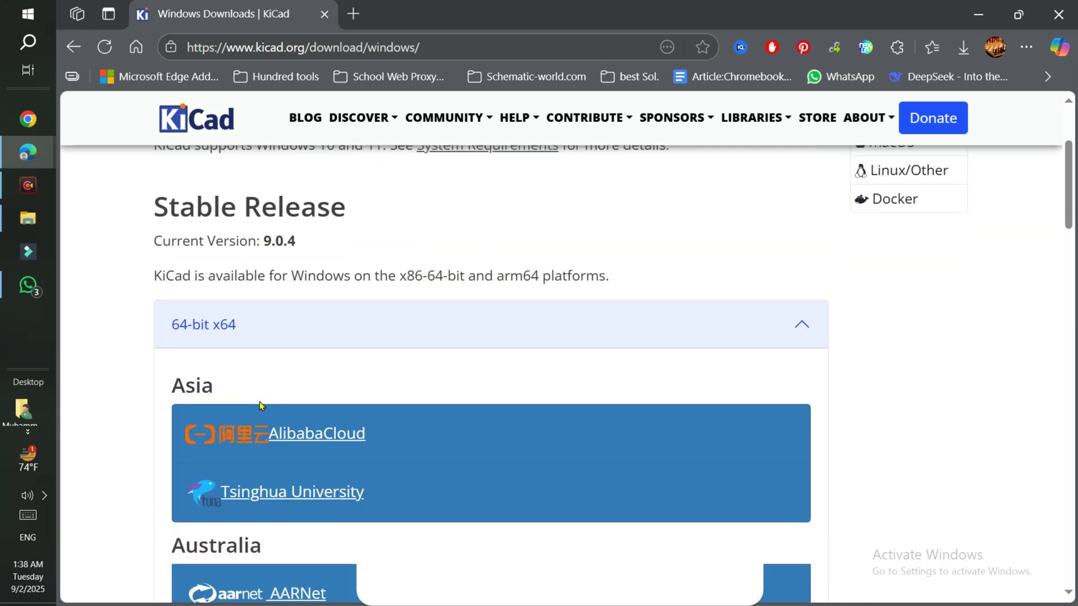
{"action": "scroll", "coordinate": [277, 380], "scroll_direction": "down", "scroll_amount": 1}
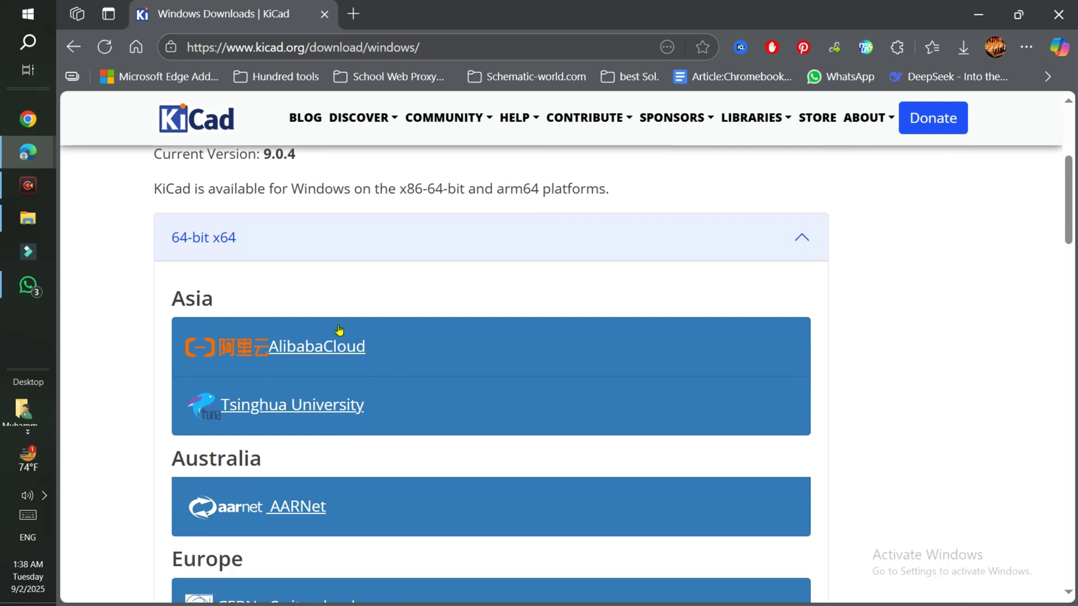
{"action": "scroll", "coordinate": [360, 348], "scroll_direction": "down", "scroll_amount": 2}
{"action": "scroll", "coordinate": [278, 366], "scroll_direction": "down", "scroll_amount": 1}
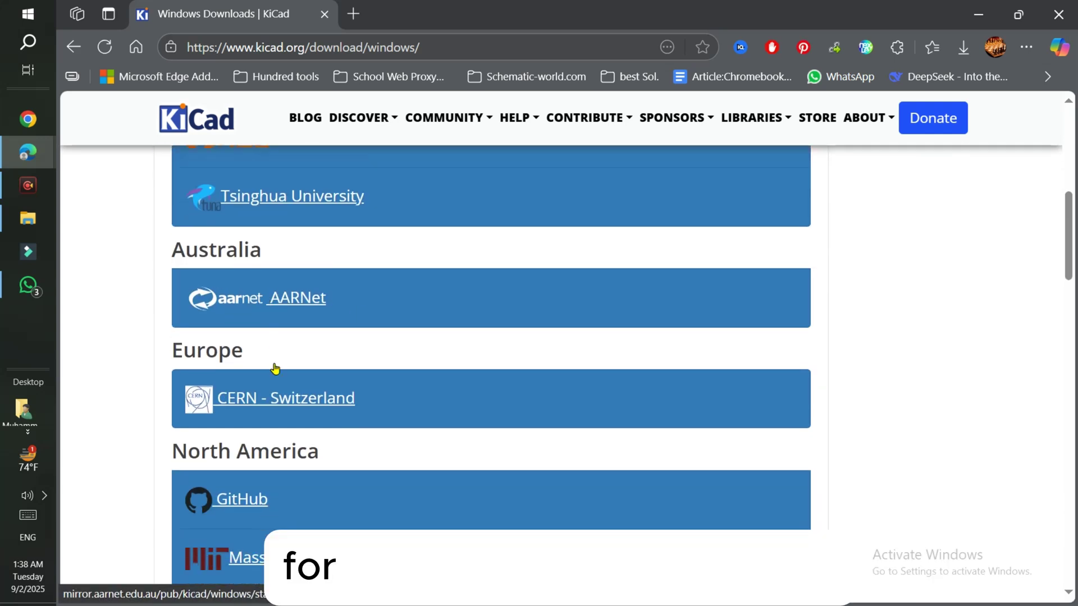
{"action": "scroll", "coordinate": [303, 433], "scroll_direction": "down", "scroll_amount": 2}
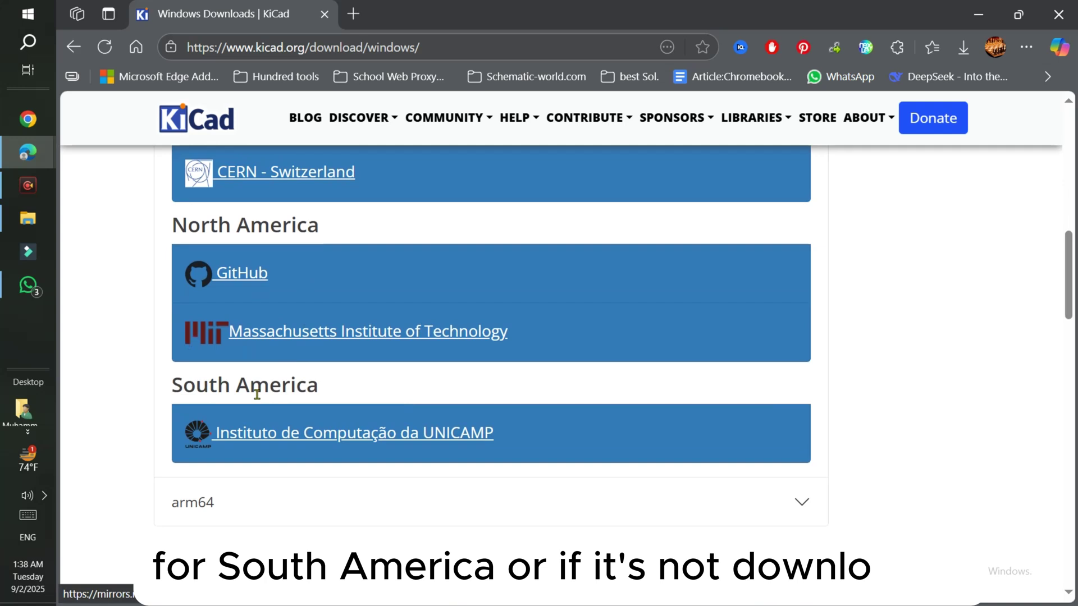
{"action": "scroll", "coordinate": [287, 400], "scroll_direction": "down", "scroll_amount": 1}
{"action": "scroll", "coordinate": [325, 404], "scroll_direction": "up", "scroll_amount": 3}
{"action": "scroll", "coordinate": [326, 401], "scroll_direction": "up", "scroll_amount": 3}
{"action": "scroll", "coordinate": [325, 401], "scroll_direction": "down", "scroll_amount": 1}
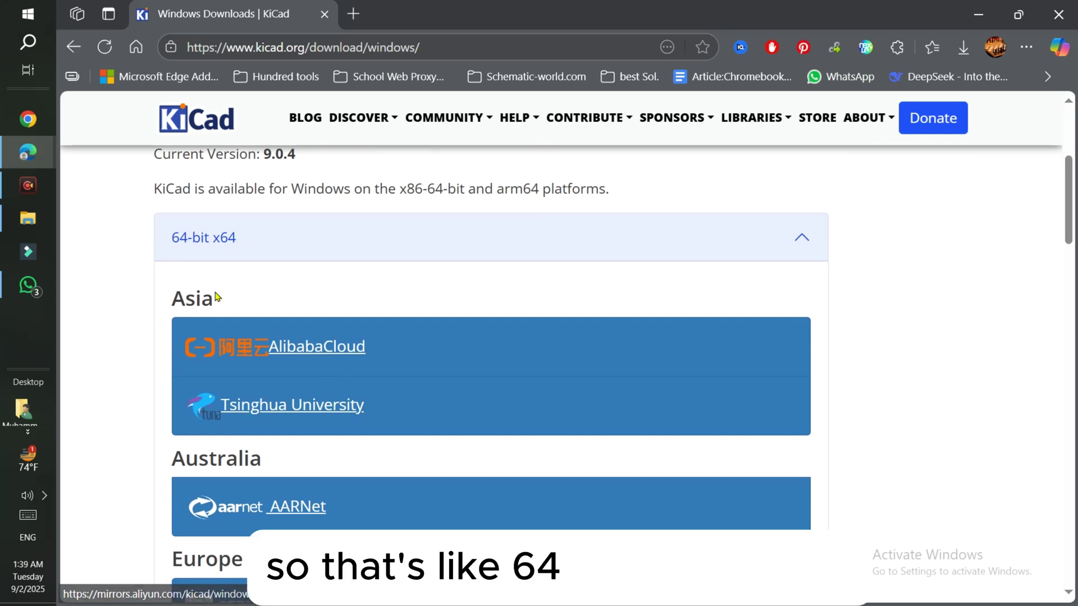
- Expand the 64-bit x64 mirror list and download the installer from AlibabaCloud
{"action": "left_click", "coordinate": [225, 248]}
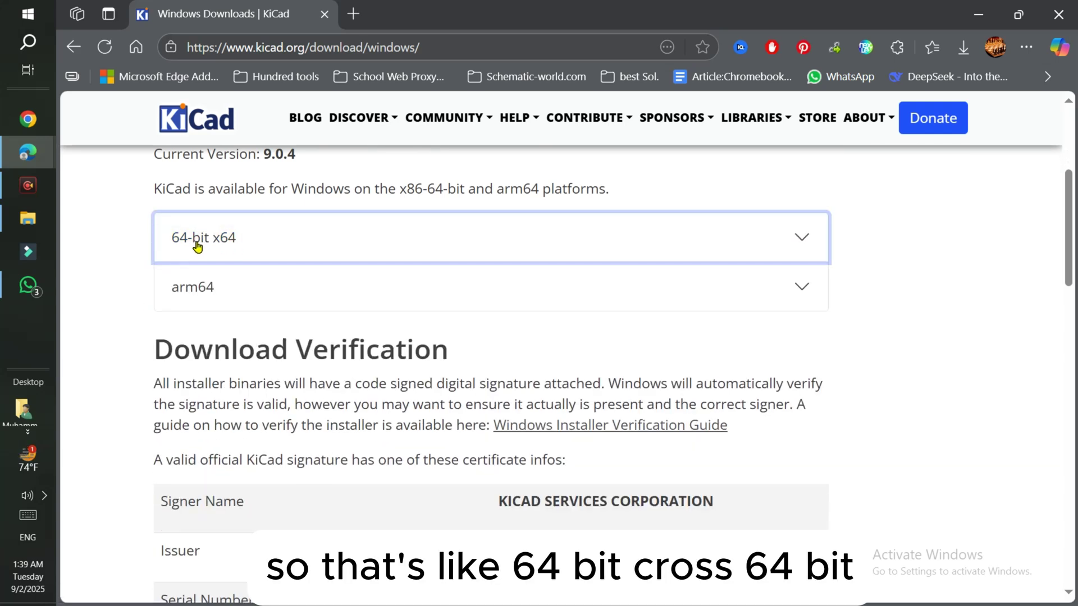
{"action": "left_click", "coordinate": [257, 241]}
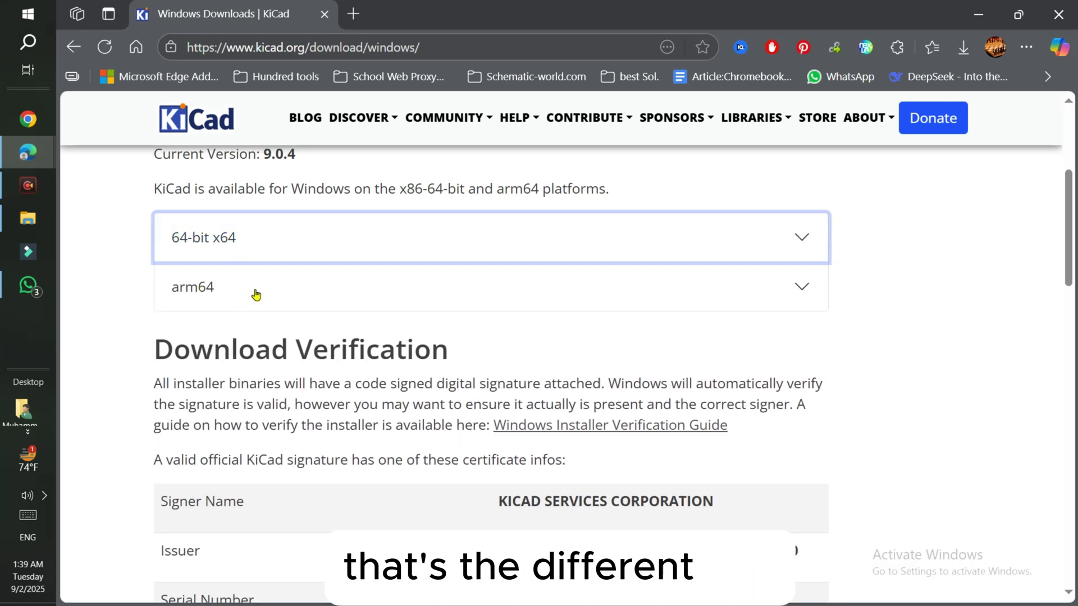
{"action": "left_click", "coordinate": [264, 255]}
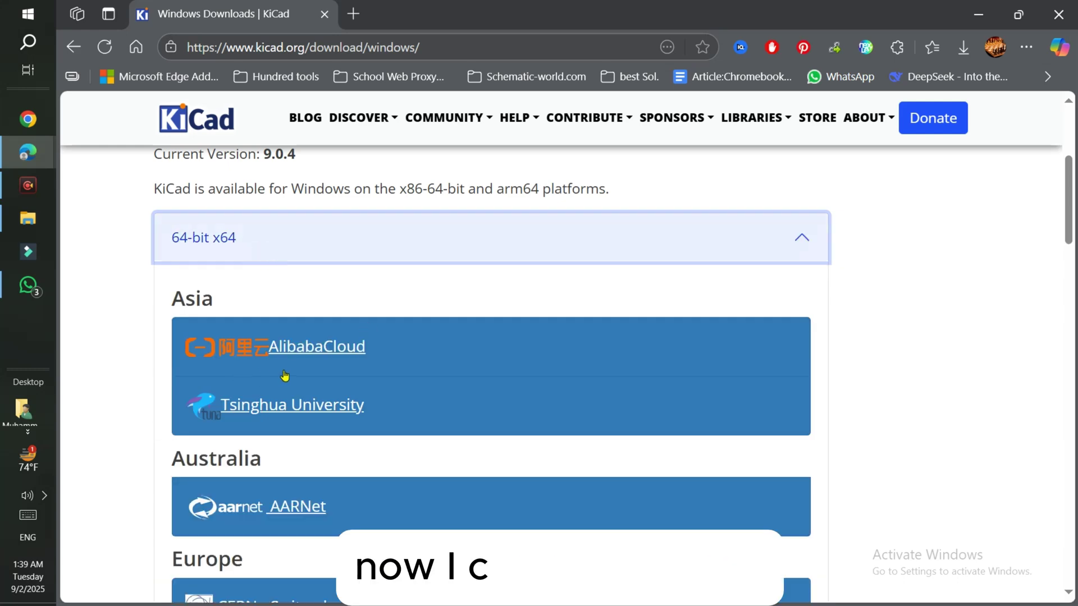
{"action": "left_click", "coordinate": [330, 353]}
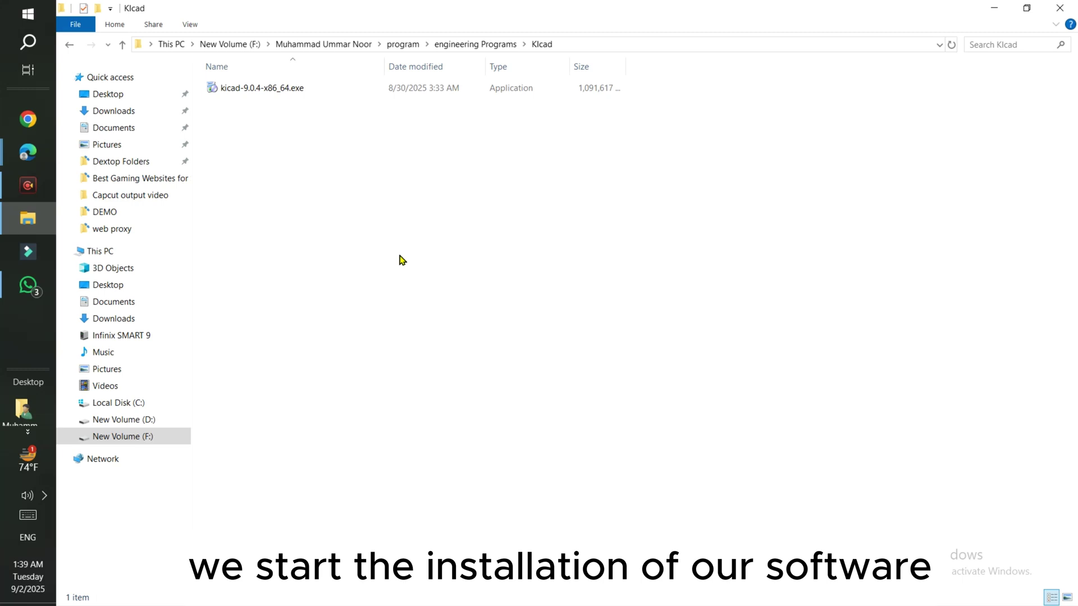
- Run the KiCad installer as administrator for all users with default components
{"action": "right_click", "coordinate": [256, 90]}
{"action": "left_click", "coordinate": [307, 113]}
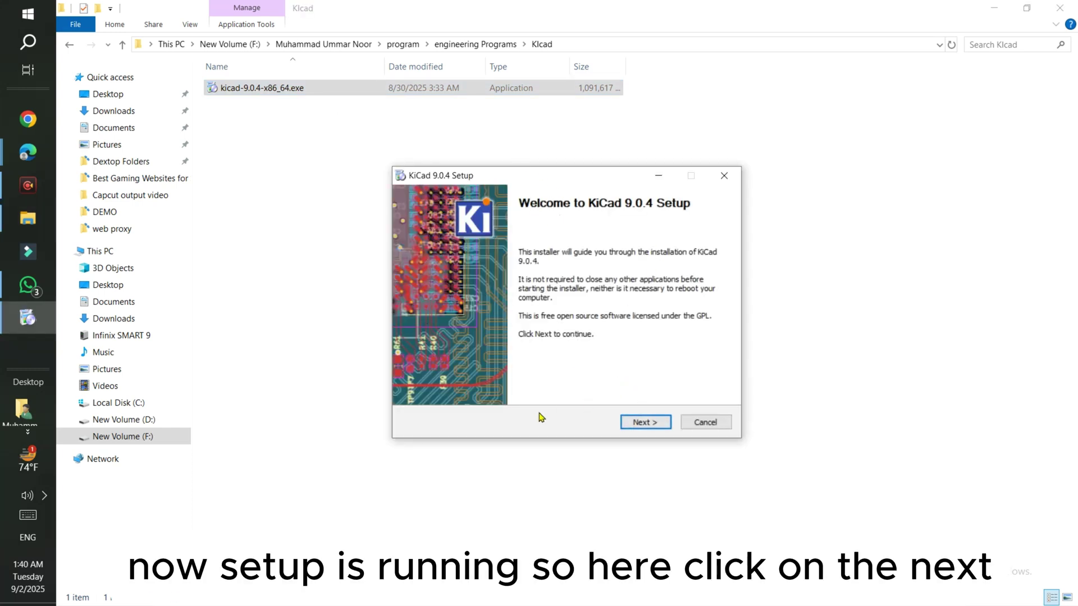
{"action": "left_click", "coordinate": [646, 430]}
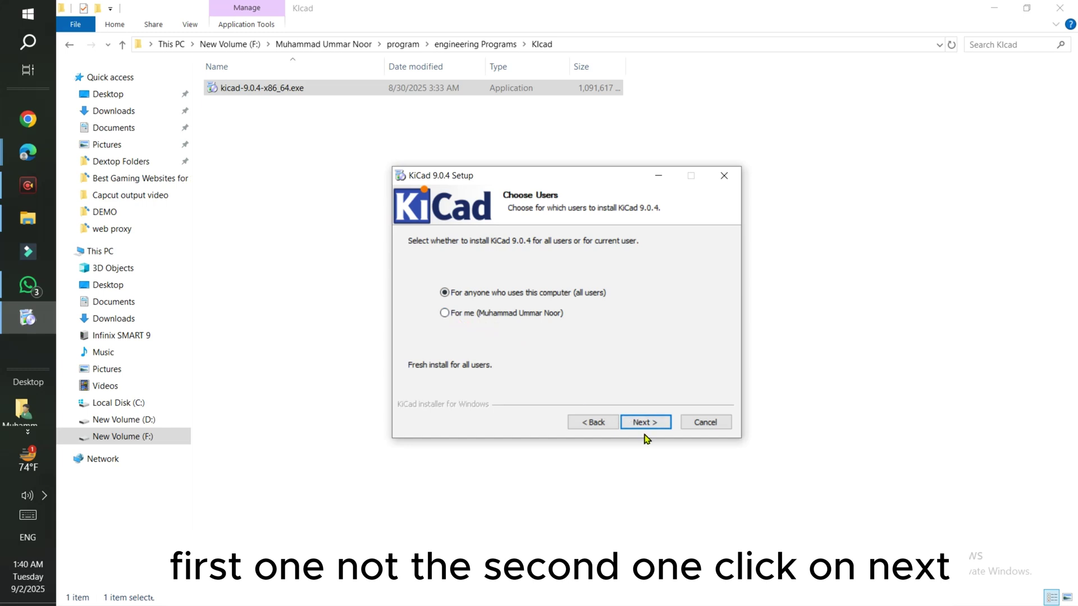
{"action": "left_click", "coordinate": [645, 423]}
{"action": "left_click", "coordinate": [645, 423]}
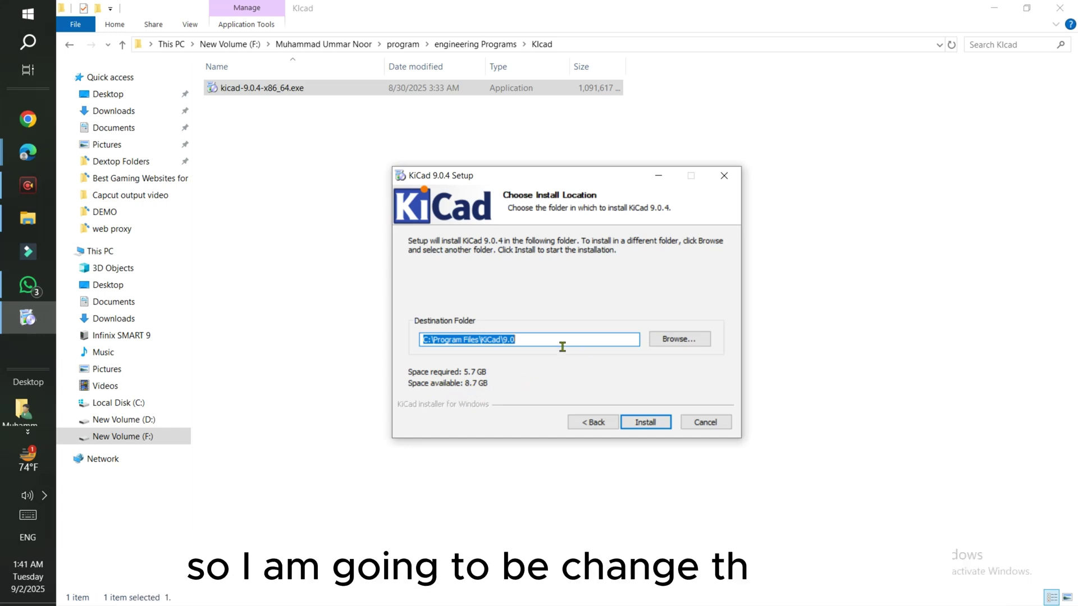
- Choose the Kicad folder on New Volume (D:) as the installation destination
{"action": "left_click", "coordinate": [672, 345]}
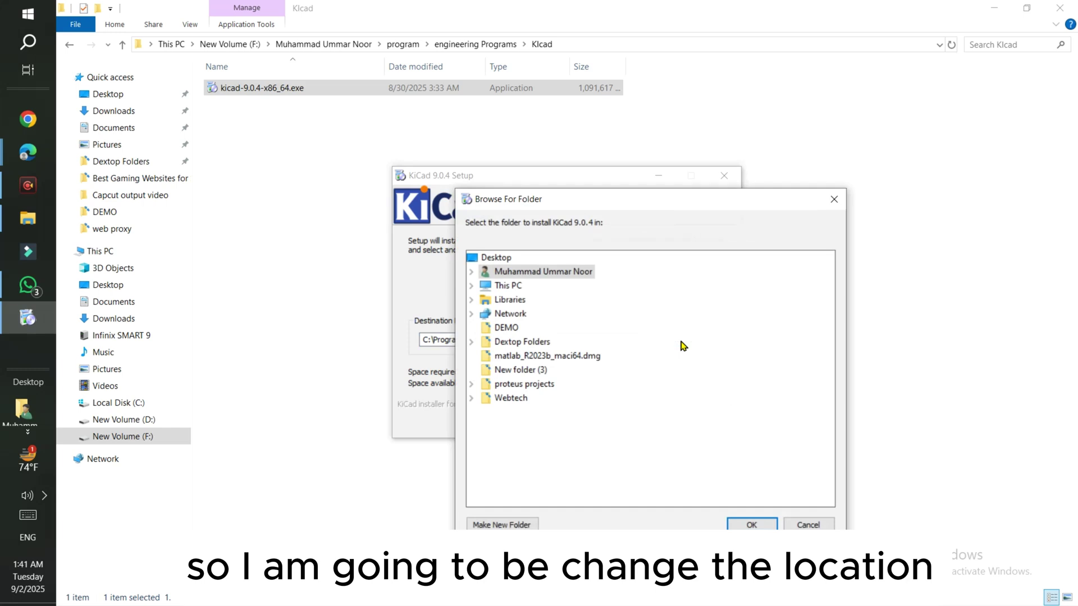
{"action": "left_click", "coordinate": [665, 399]}
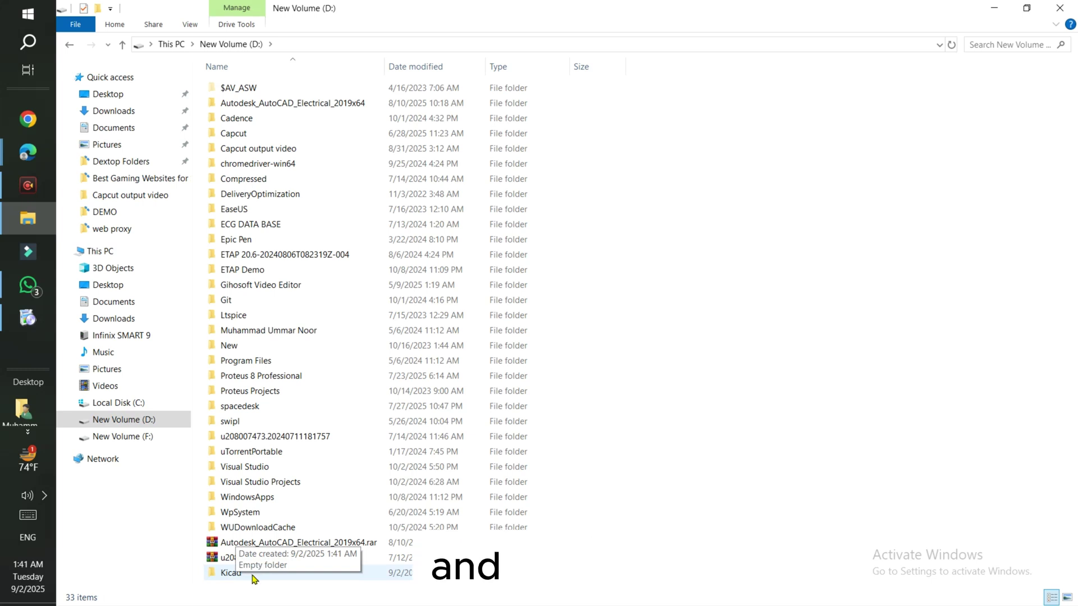
{"action": "left_click", "coordinate": [27, 317]}
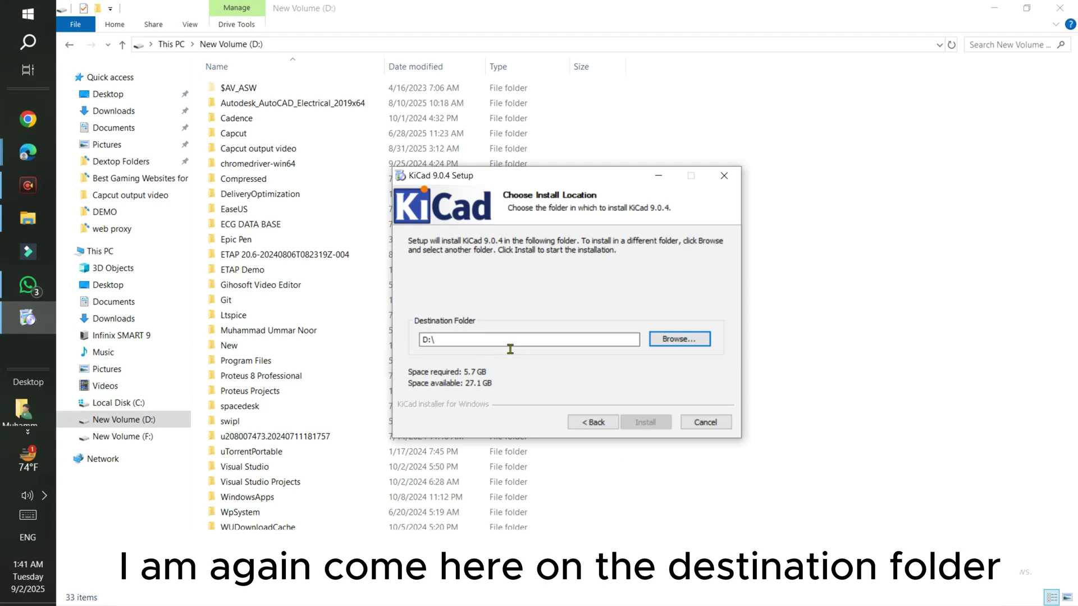
{"action": "left_click", "coordinate": [697, 341]}
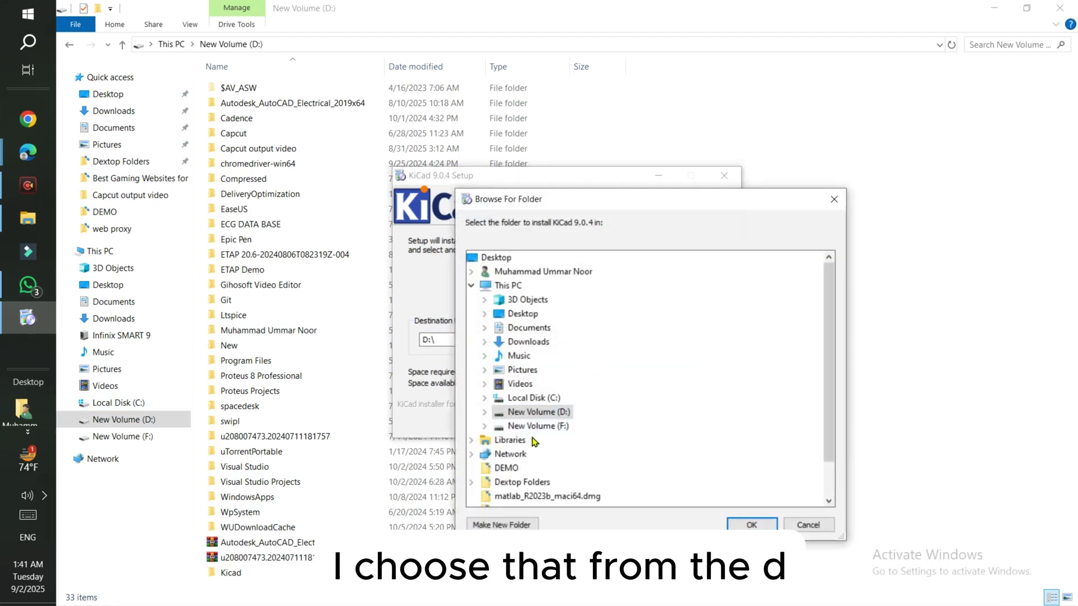
{"action": "left_click", "coordinate": [486, 413]}
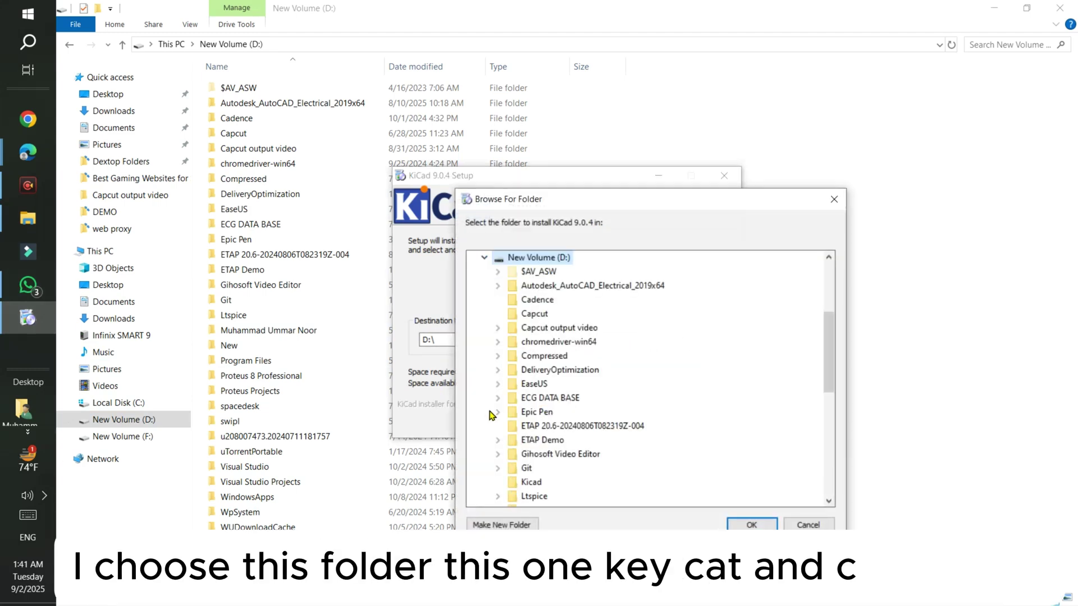
{"action": "scroll", "coordinate": [492, 415], "scroll_direction": "down", "scroll_amount": 5}
{"action": "scroll", "coordinate": [580, 428], "scroll_direction": "down", "scroll_amount": 1}
{"action": "scroll", "coordinate": [580, 429], "scroll_direction": "up", "scroll_amount": 2}
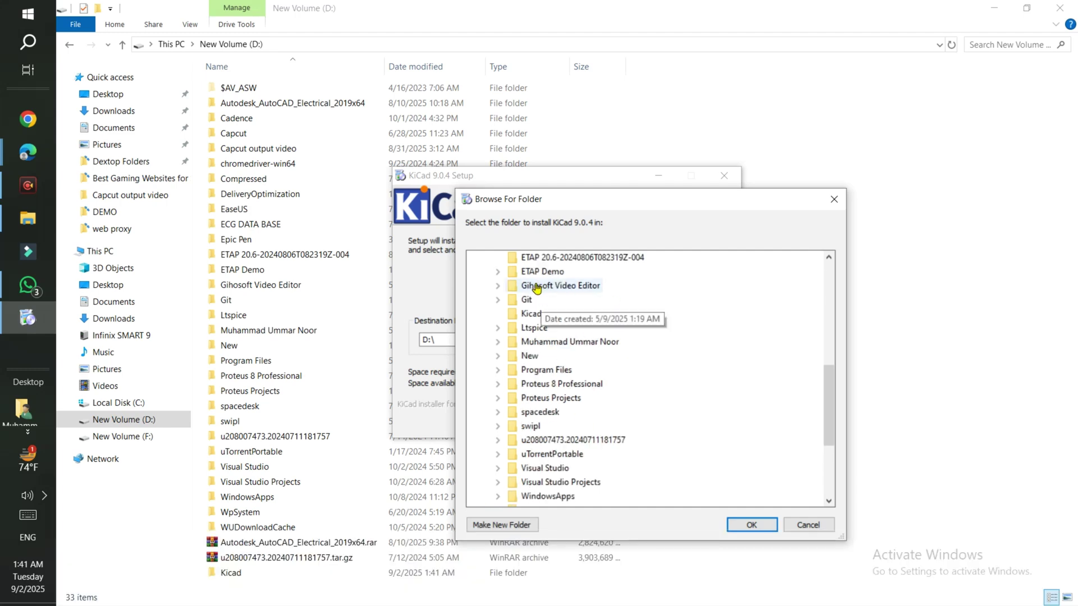
{"action": "left_click", "coordinate": [534, 314]}
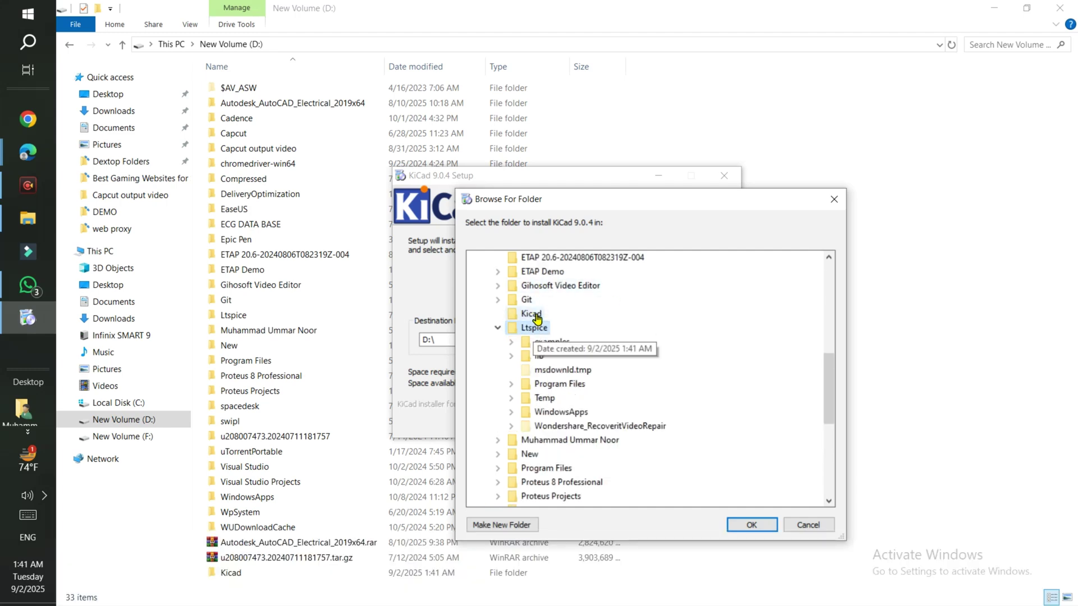
{"action": "left_click", "coordinate": [750, 524]}
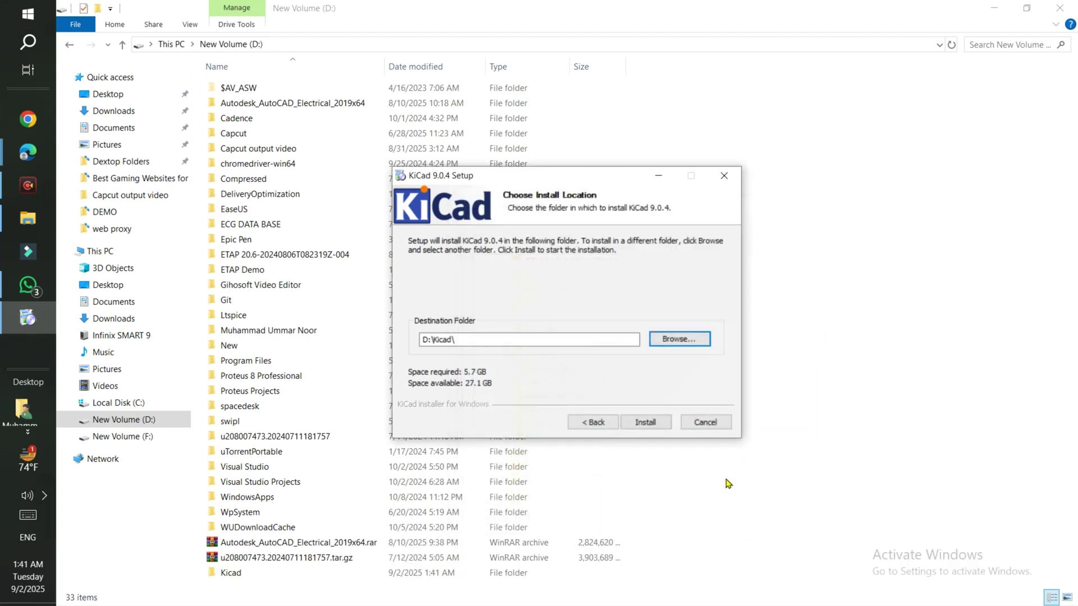
- Install KiCad 9.0.4 and finish with 'Launch KiCad 9.0.4' left checked
{"action": "left_click", "coordinate": [646, 422]}
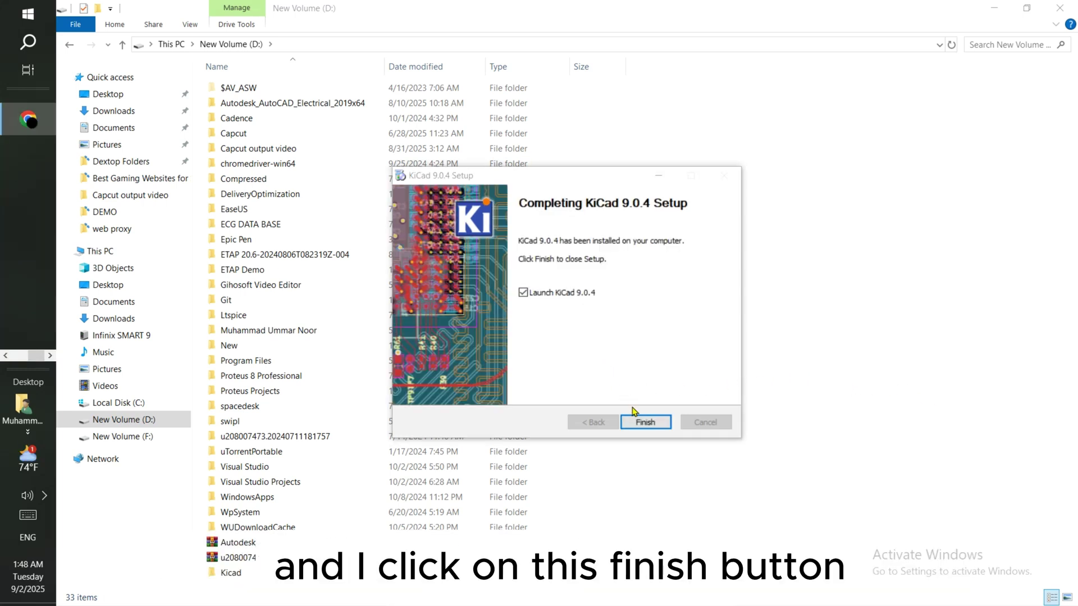
{"action": "left_click", "coordinate": [642, 424]}
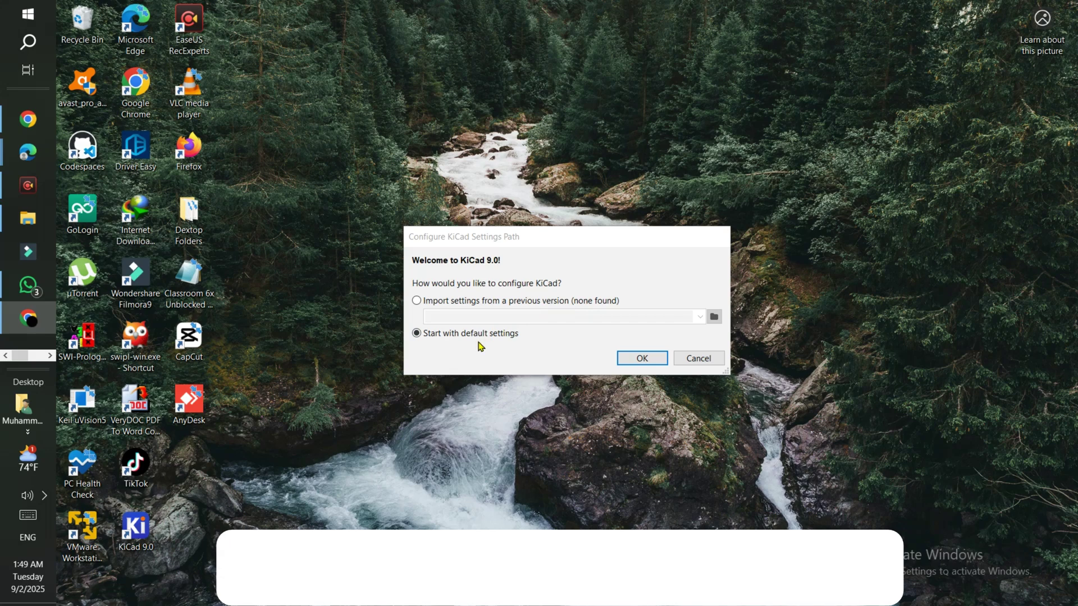
- Choose 'Start with default settings' and keep automatic update checks for KiCad and plugins
{"action": "left_click", "coordinate": [642, 358]}
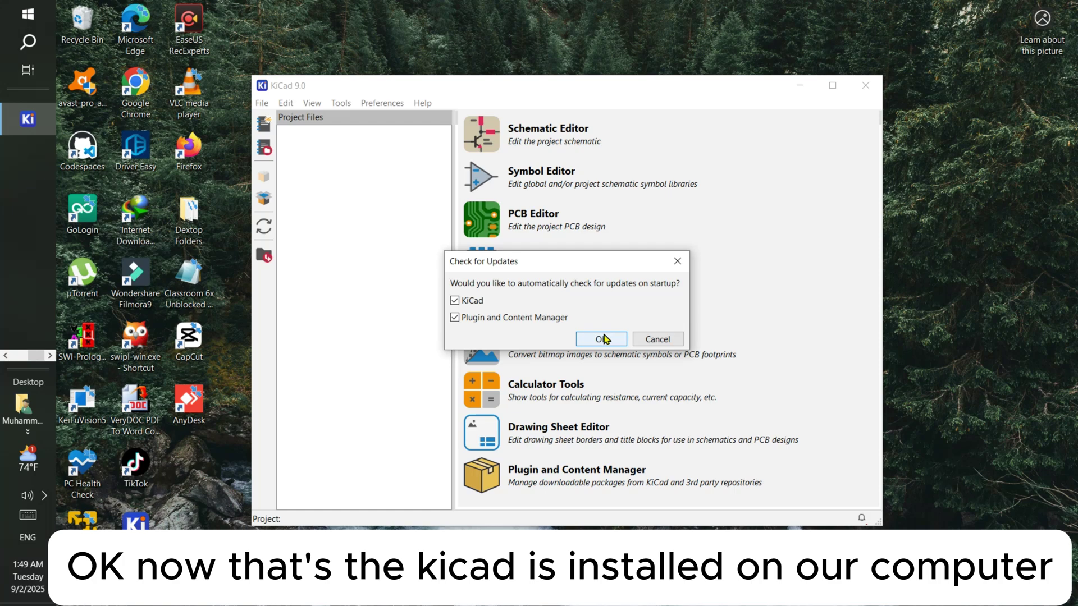
{"action": "left_click", "coordinate": [604, 339]}
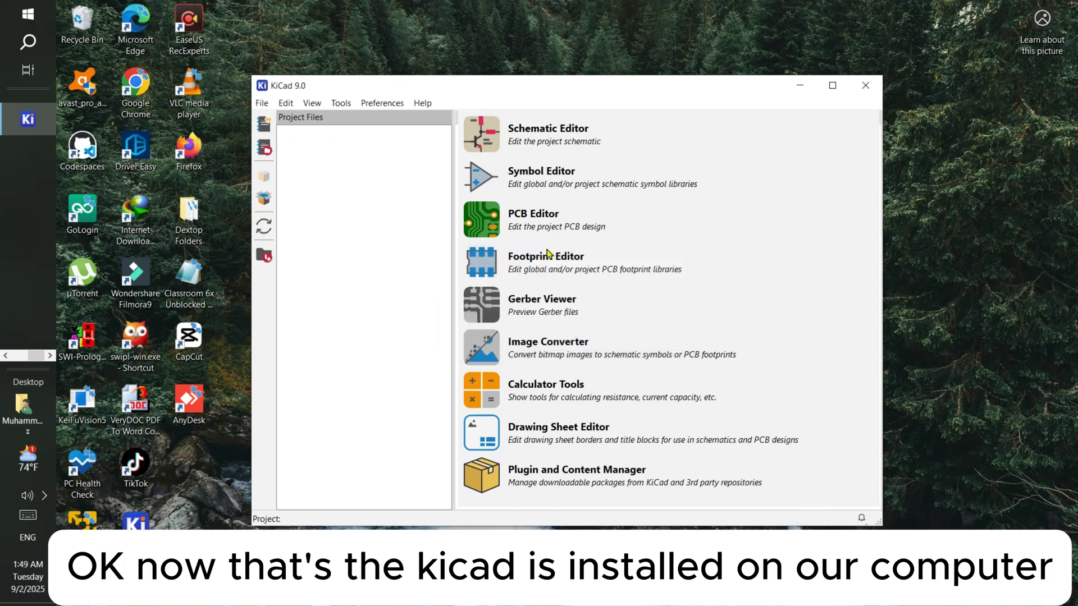